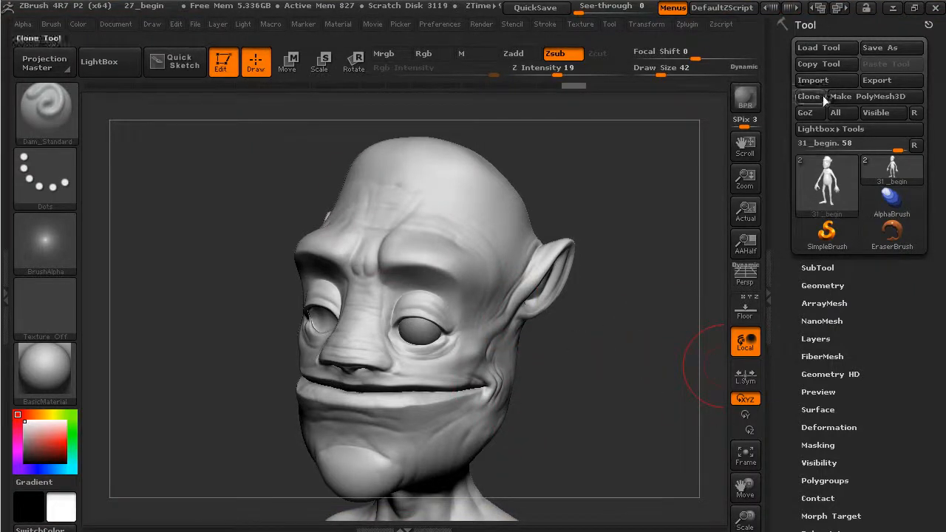
Add surface noise to the character mesh and set the noise scale to about 5.16
left_click(817, 410)
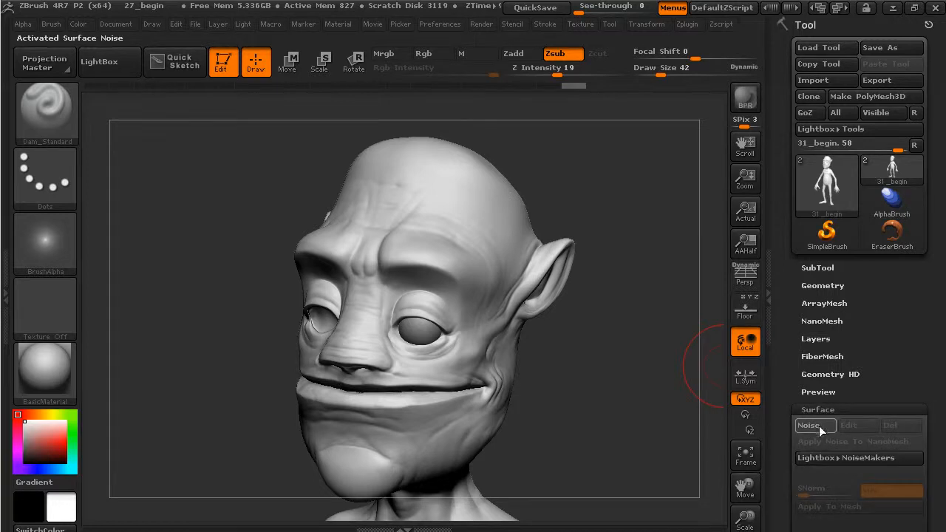
left_click(817, 425)
left_click_drag(669, 267, 560, 340)
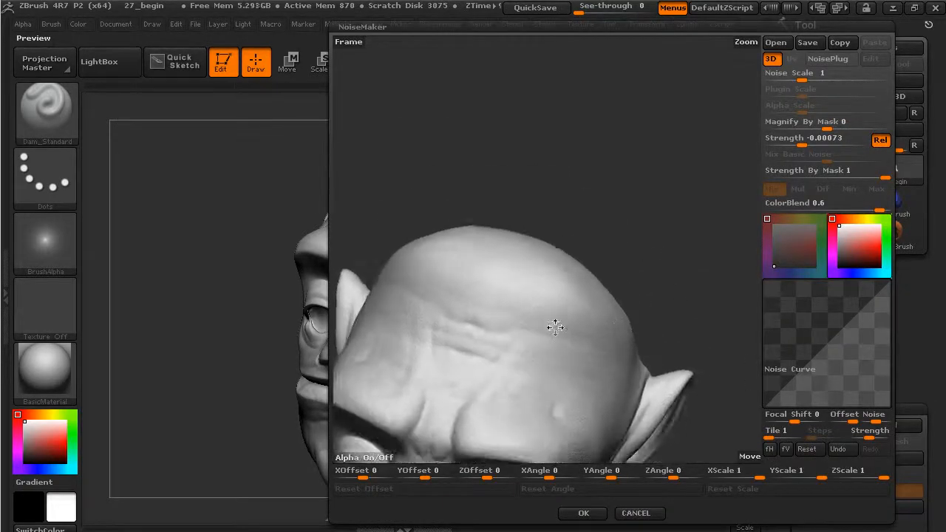
left_click_drag(672, 263, 726, 262, "alt")
left_click(823, 73)
left_click_drag(805, 75, 815, 78)
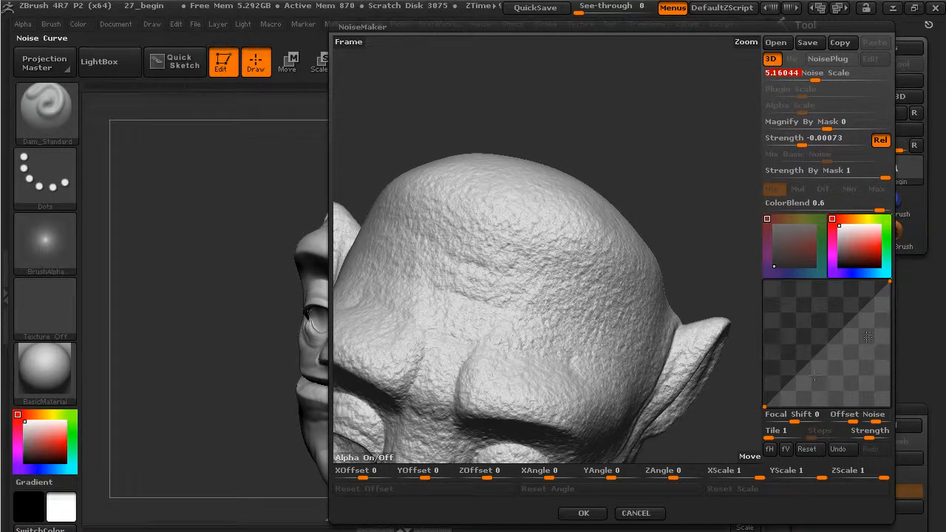
Try bowing the noise curve upward and downward, and set the noise strength to 0.00057
left_click_drag(843, 327, 832, 290)
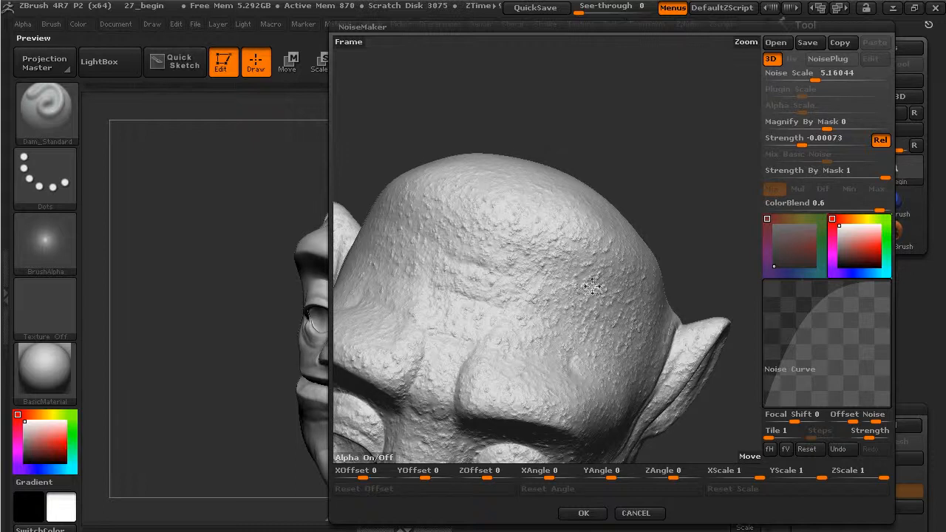
left_click_drag(832, 291, 842, 383)
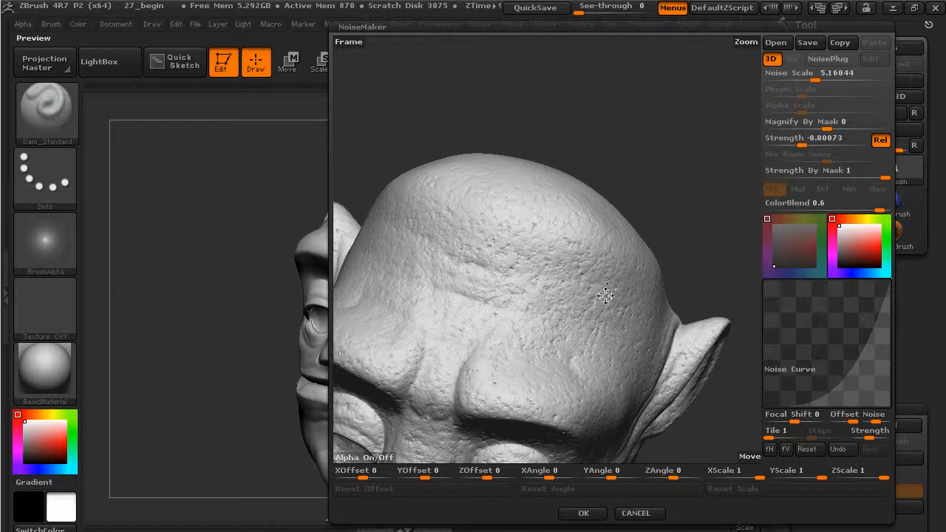
left_click(801, 139)
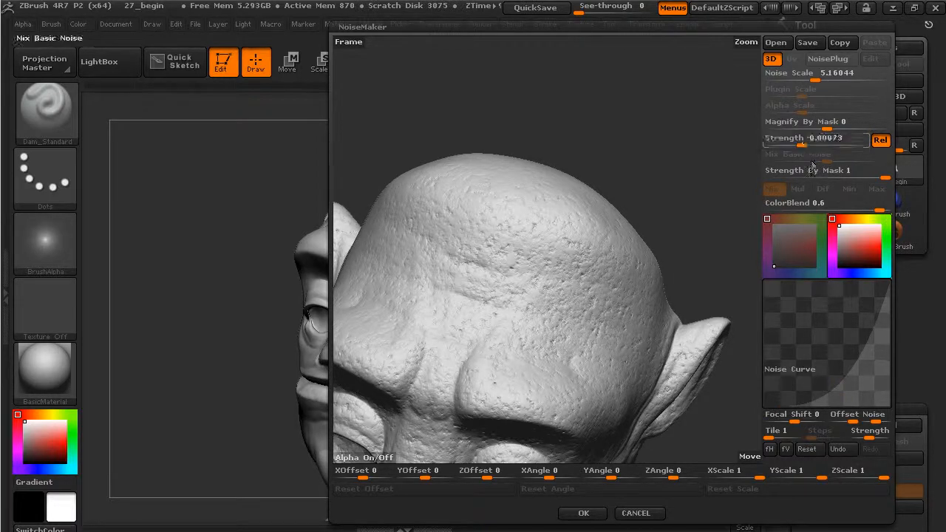
left_click_drag(802, 144, 807, 144)
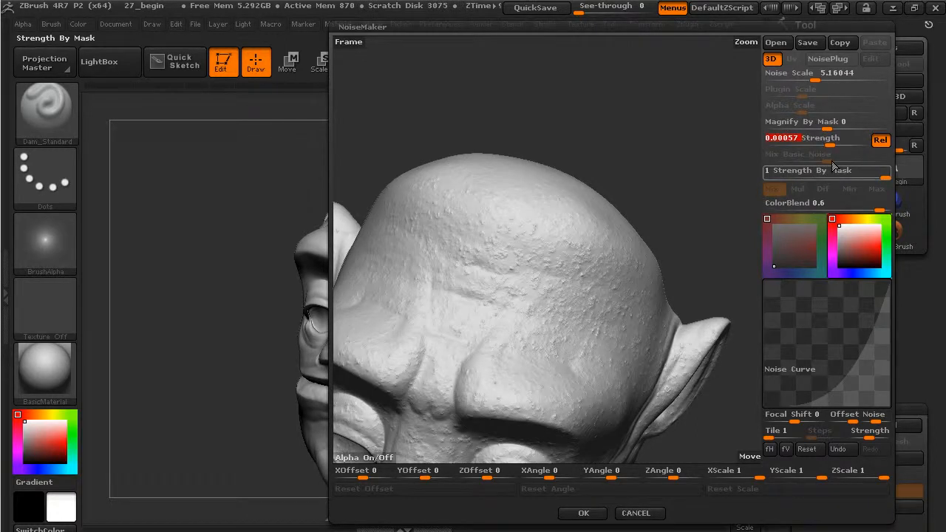
Try raising the noise curve again with extra points and return it to a straight diagonal
left_click_drag(855, 369, 830, 314)
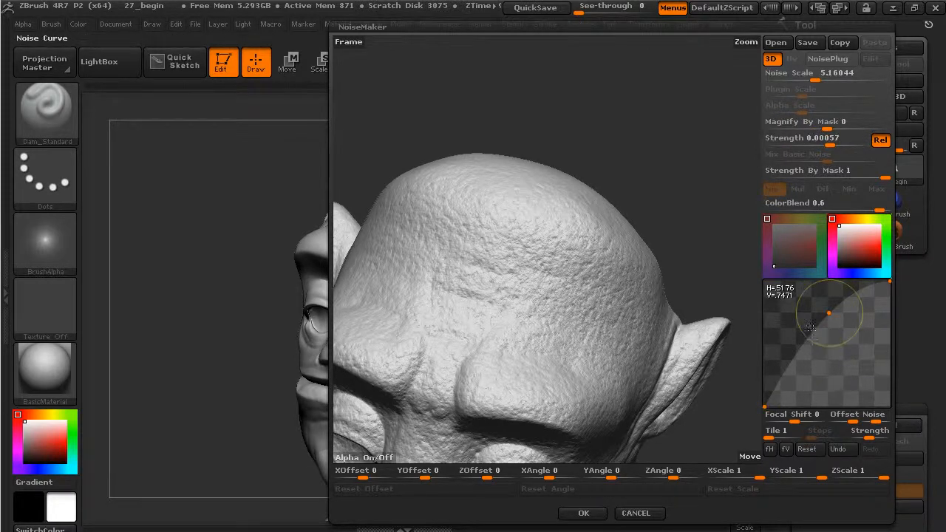
mouse_move(830, 313)
left_mouse_down()
mouse_move(836, 331)
mouse_move(835, 310)
left_mouse_up()
left_click_drag(799, 347, 797, 321)
left_click_drag(835, 311, 775, 301)
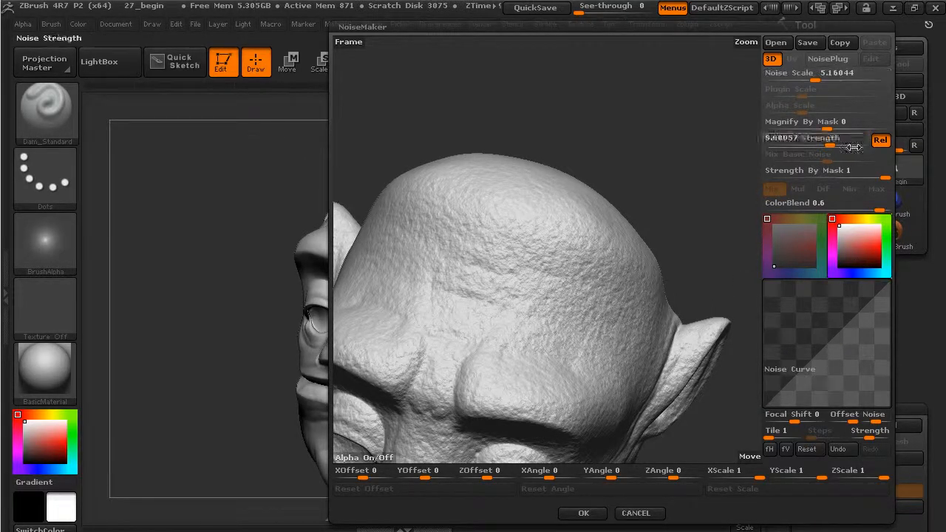
Set the noise scale to about 1.98 and the strength to 0.00041, and accept the surface noise
left_click_drag(816, 79, 806, 82)
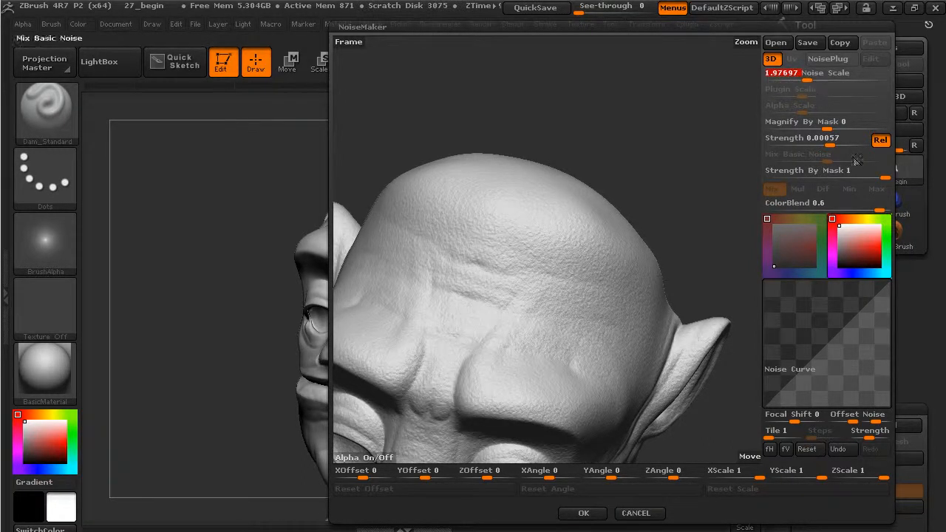
left_click_drag(832, 142, 833, 159)
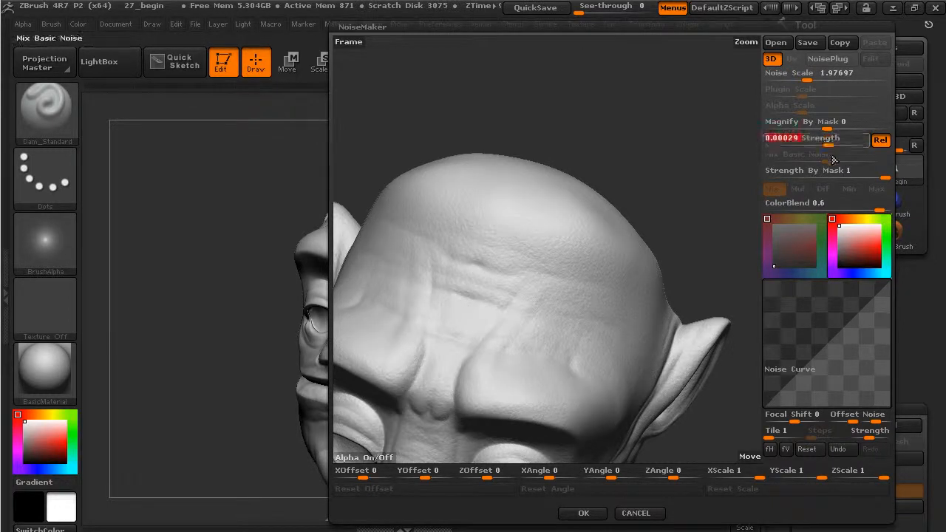
left_click(828, 141)
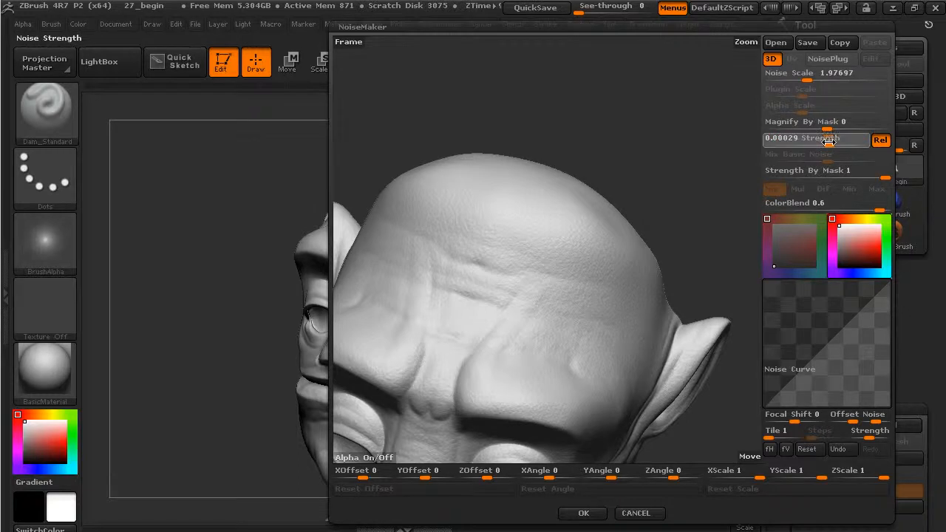
left_click_drag(829, 141, 828, 140)
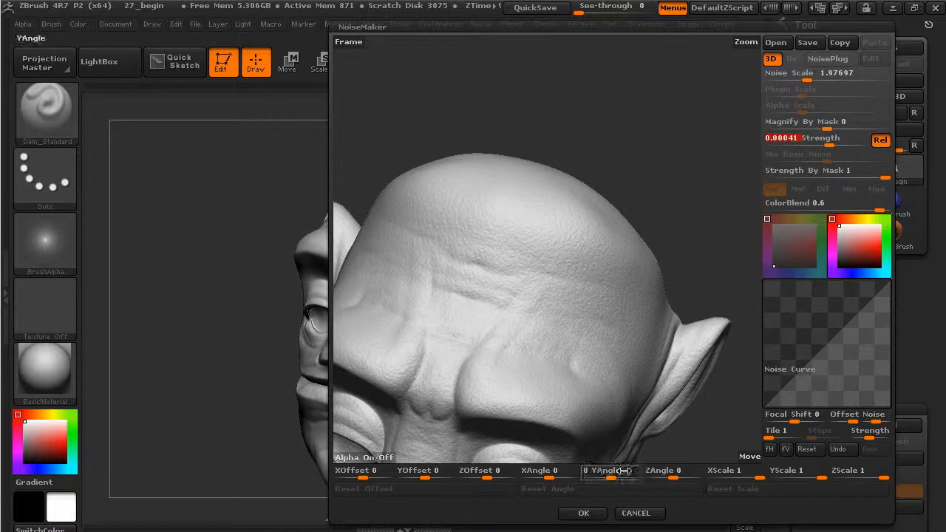
left_click(595, 515)
Paint a mask over the upper socket and eyelid of the character's left eye with draw size 17
left_click_drag(638, 326, 628, 222)
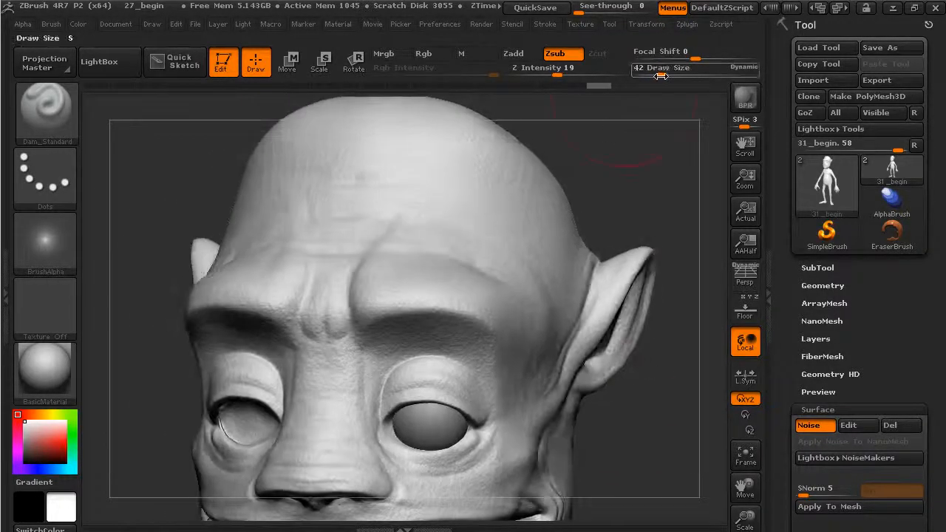
left_click_drag(658, 74, 650, 75)
left_click_drag(672, 179, 652, 214, "alt")
key("ctrl")
left_click_drag(384, 414, 390, 366, "ctrl")
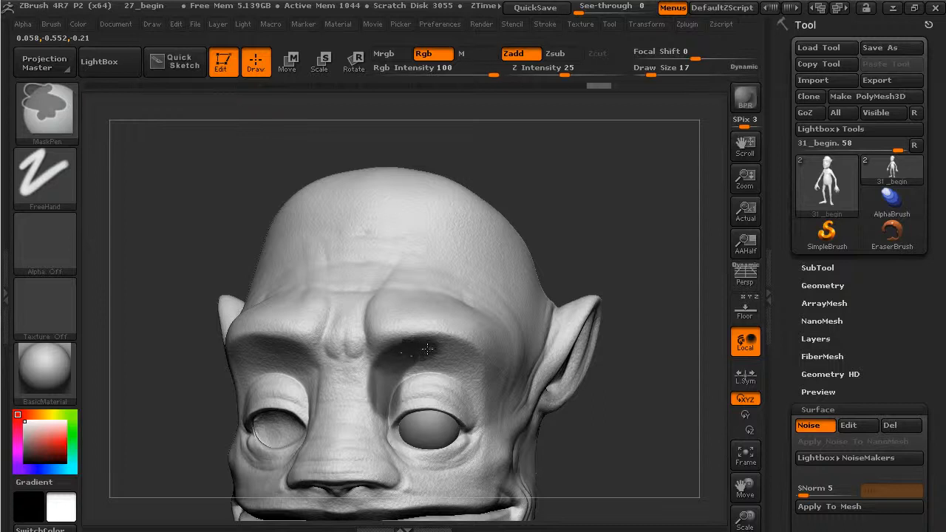
mouse_move(460, 361)
left_mouse_down("ctrl")
mouse_move(466, 382)
mouse_move(437, 380)
left_mouse_up("ctrl")
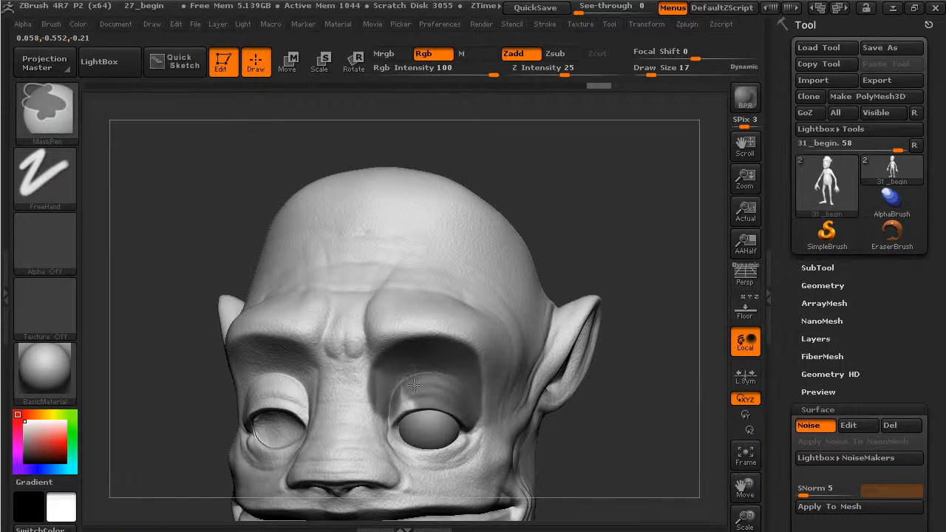
Extend the eye mask around the inner corner and under the lower eyelid
left_click_drag(670, 237, 670, 306, "alt")
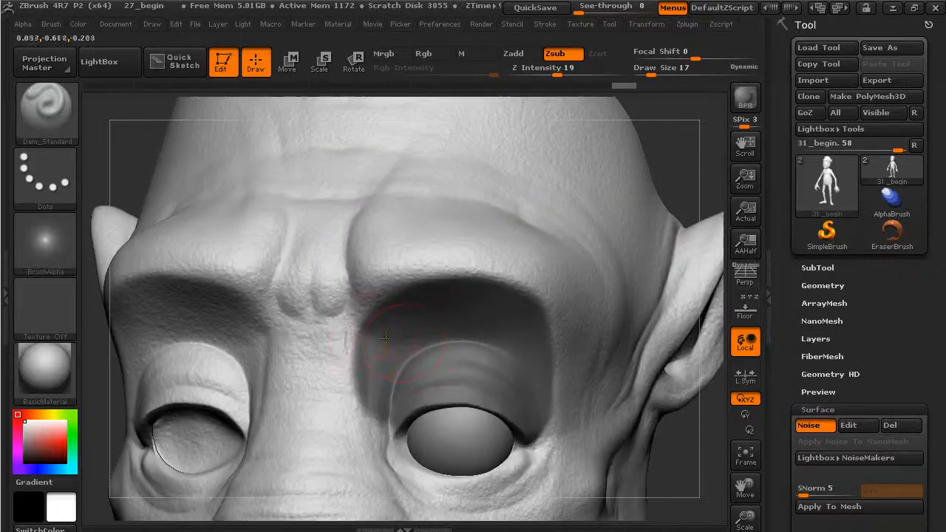
key("shift")
key("ctrl")
mouse_move(383, 414)
left_mouse_down("ctrl")
mouse_move(392, 443)
mouse_move(425, 481)
mouse_move(454, 494)
mouse_move(516, 464)
mouse_move(525, 433)
left_mouse_up("ctrl")
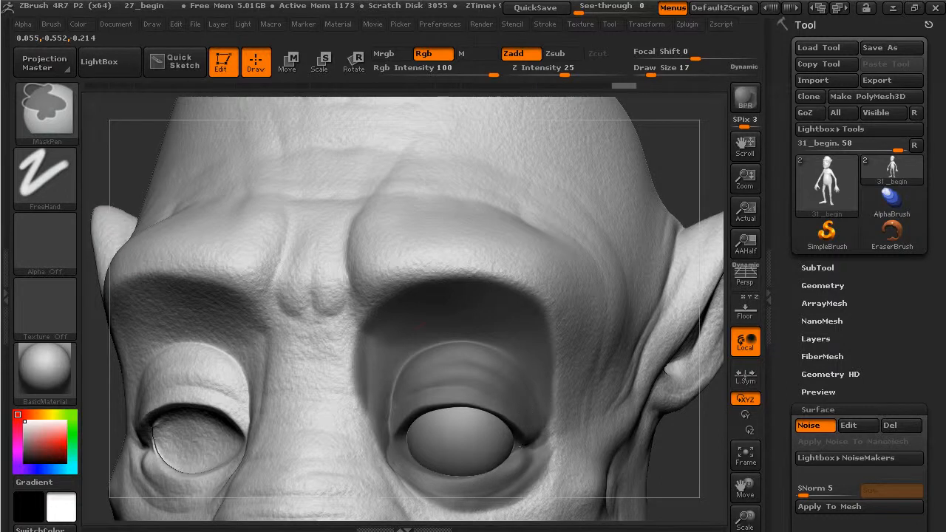
Unmask the spill on the side of the nose and refine the mask along the socket's inner edge
key("ctrl")
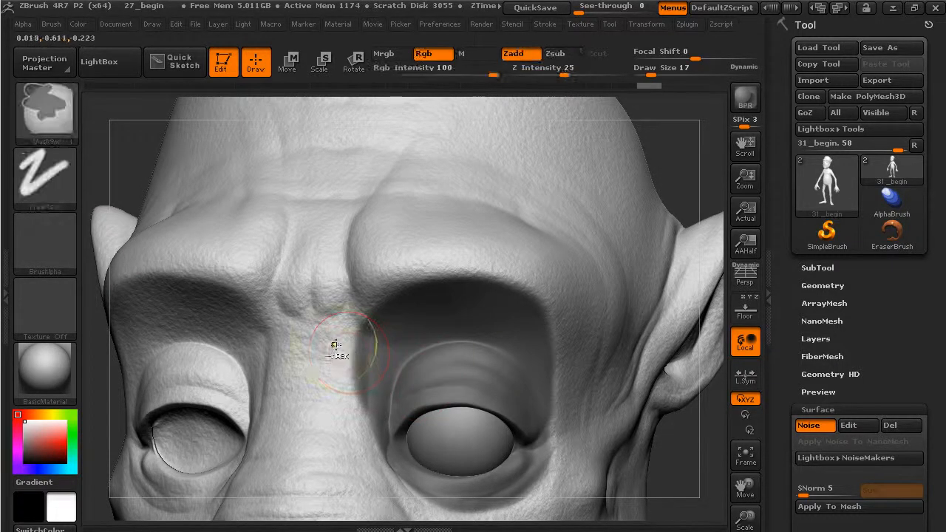
left_click_drag(340, 397, 351, 320, "ctrl+alt")
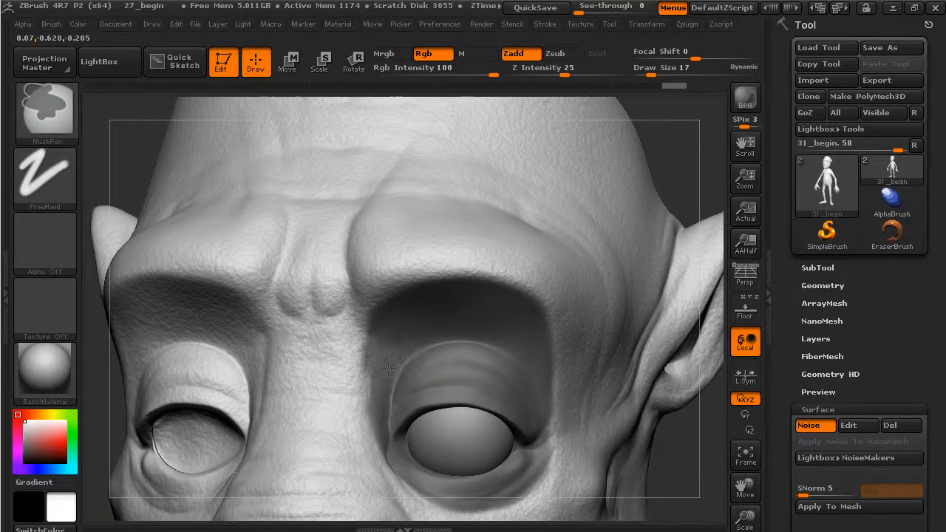
left_click_drag(393, 406, 442, 357, "ctrl+alt")
mouse_move(691, 174)
left_mouse_down("alt")
mouse_move(697, 163)
mouse_move(589, 182)
mouse_move(711, 173)
left_mouse_up("alt")
left_click_drag(618, 146, 676, 141)
mouse_move(378, 341)
left_mouse_down("ctrl")
mouse_move(372, 383)
mouse_move(375, 310)
mouse_move(431, 308)
mouse_move(452, 331)
mouse_move(448, 385)
mouse_move(405, 328)
mouse_move(397, 372)
mouse_move(377, 398)
mouse_move(425, 411)
mouse_move(408, 418)
left_mouse_up("ctrl")
left_click_drag(371, 385, 367, 373, "ctrl")
Blur the mask around the eyes to soften its edges
mouse_move(680, 223)
left_mouse_down("alt")
mouse_move(644, 218)
mouse_move(655, 239)
mouse_move(636, 224)
mouse_move(675, 257)
left_mouse_up("alt")
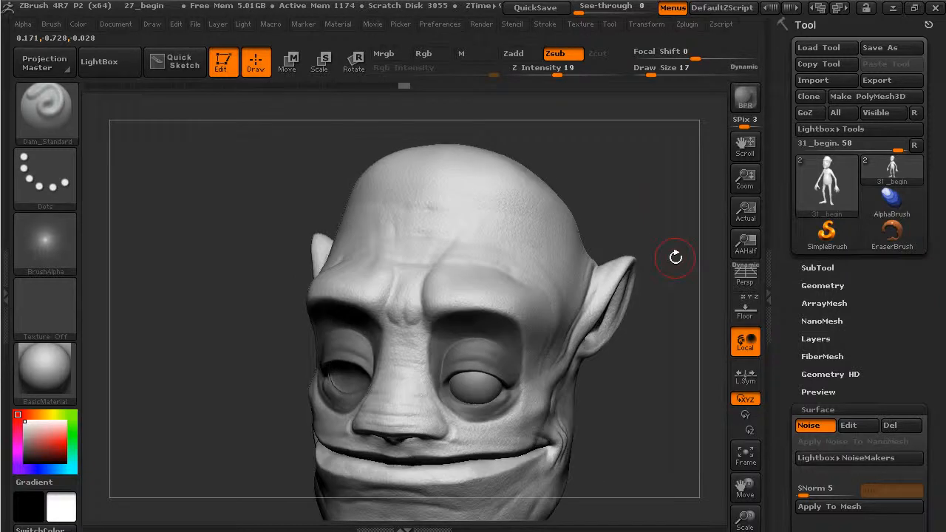
left_click(771, 244)
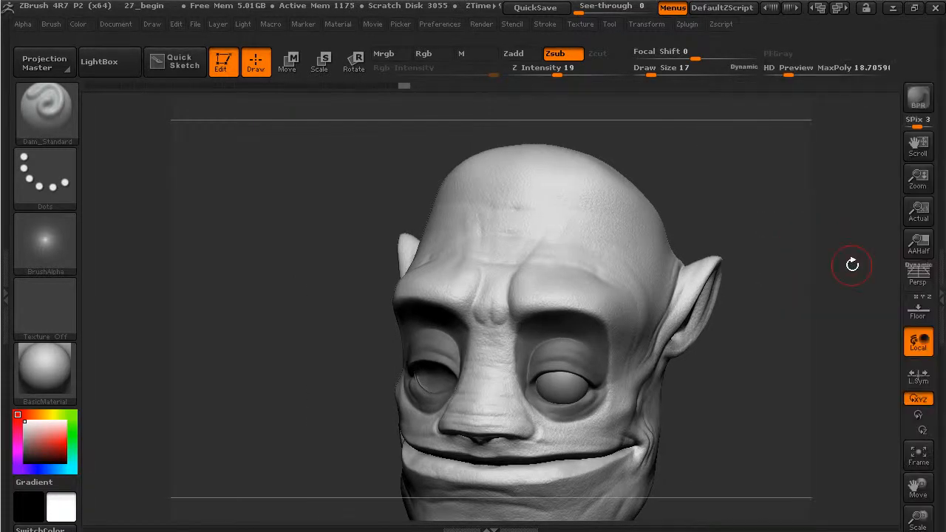
left_click(939, 311)
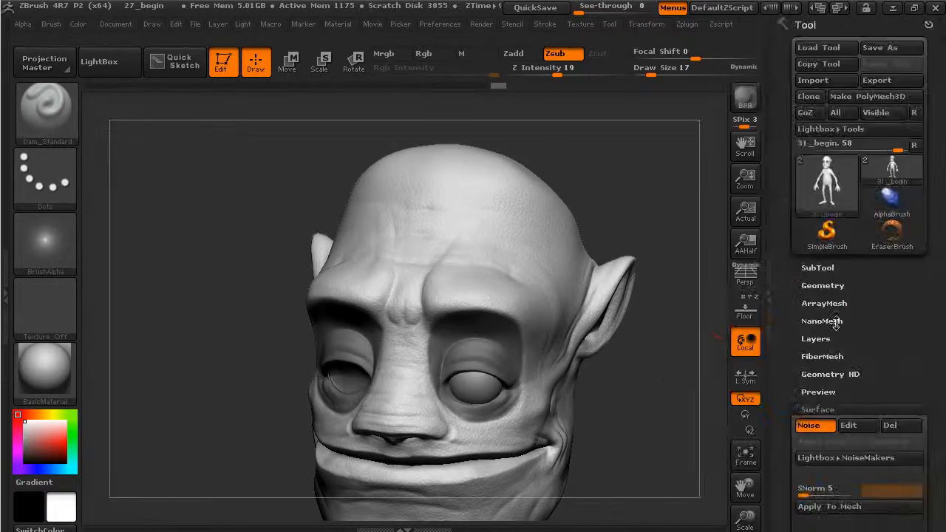
left_click_drag(776, 339, 781, 243)
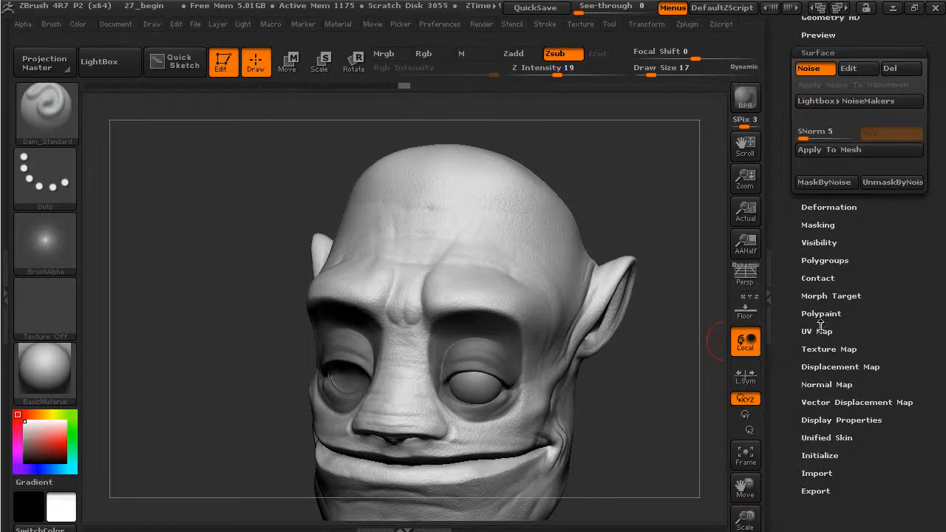
left_click_drag(794, 353, 802, 307)
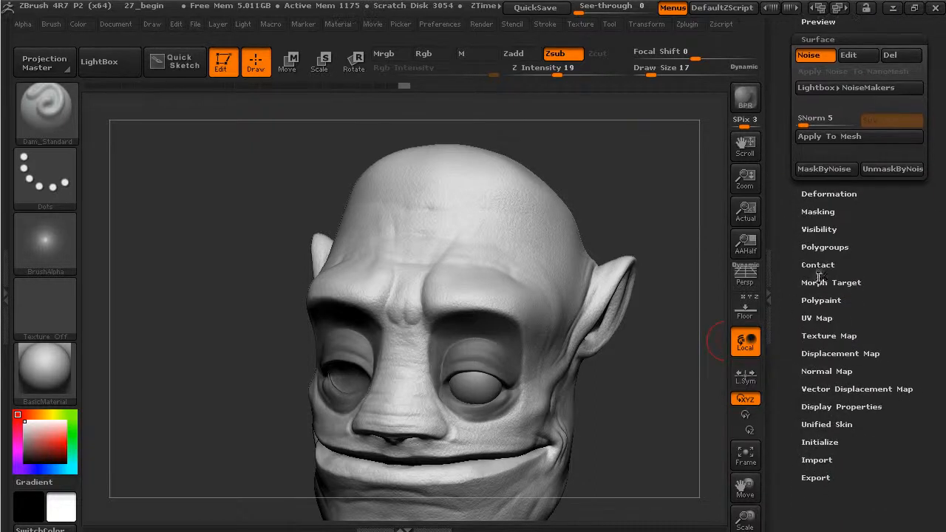
left_click(818, 211)
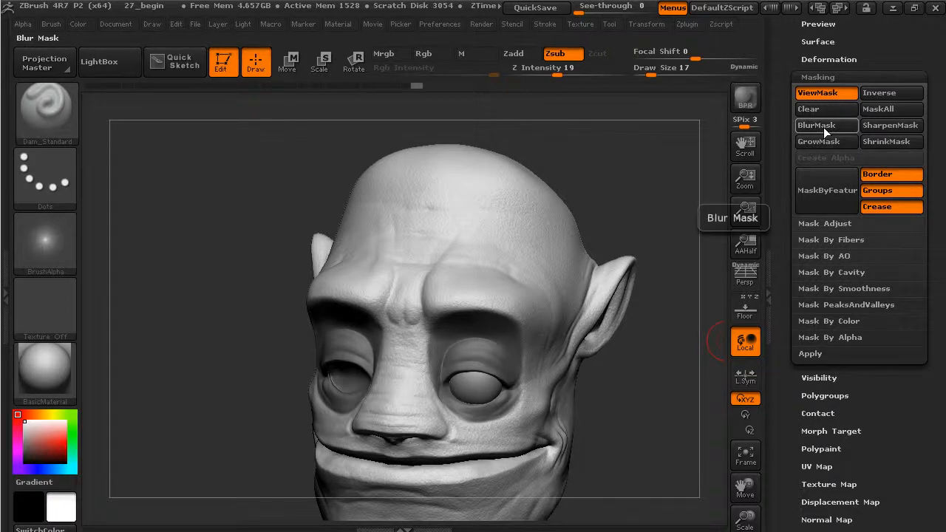
left_click(823, 127)
Mask the nostrils on the underside of the nose with draw size 7
mouse_move(657, 220)
left_mouse_down()
mouse_move(648, 205)
mouse_move(633, 279)
left_mouse_up()
key("ctrl")
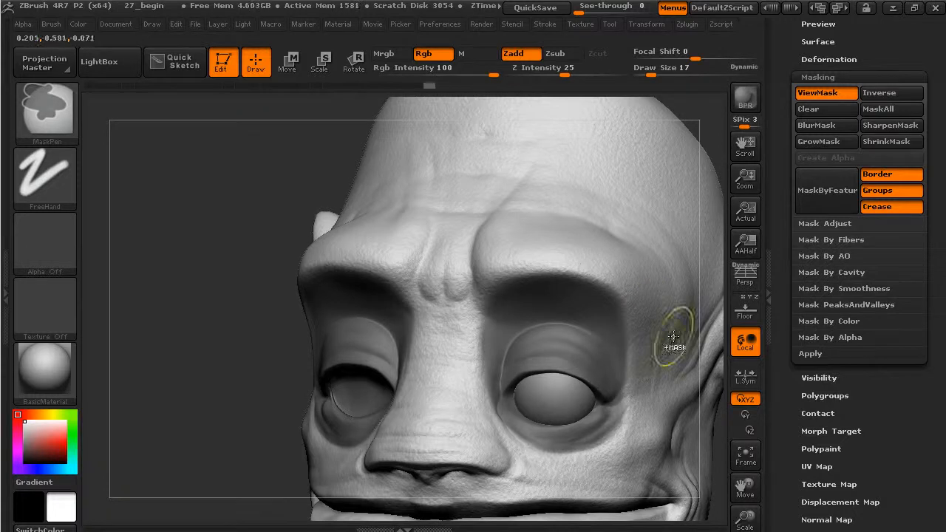
mouse_move(208, 349)
left_mouse_down()
mouse_move(628, 413)
mouse_move(703, 465)
mouse_move(684, 386)
mouse_move(691, 337)
mouse_move(680, 200)
mouse_move(618, 87)
left_mouse_up()
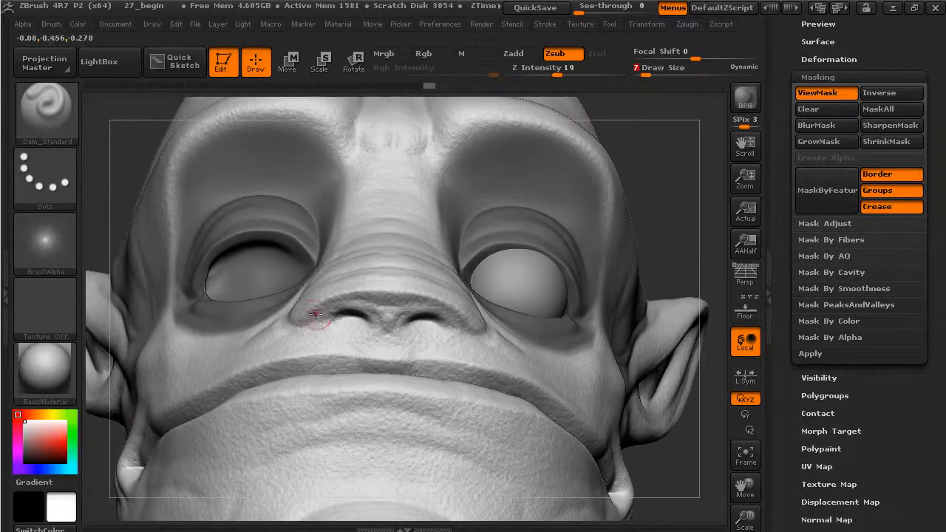
key("ctrl")
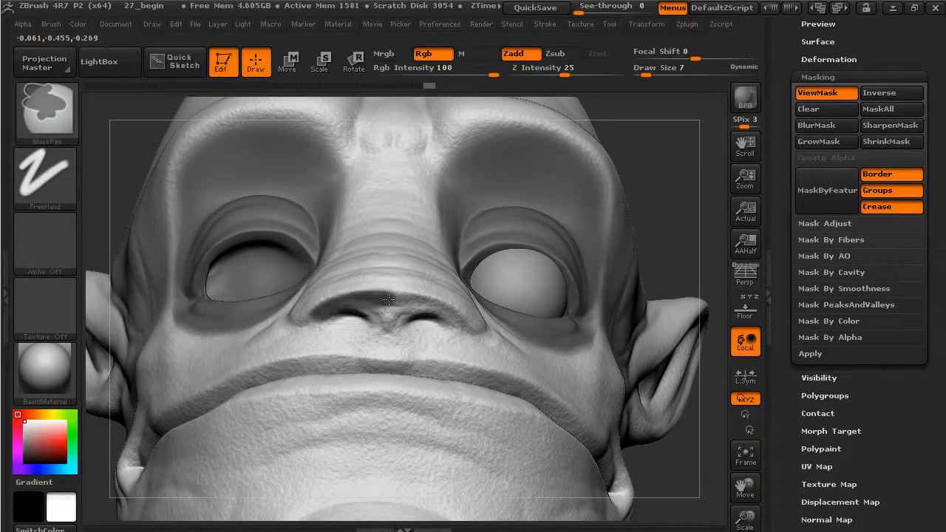
left_click_drag(379, 298, 424, 303, "ctrl")
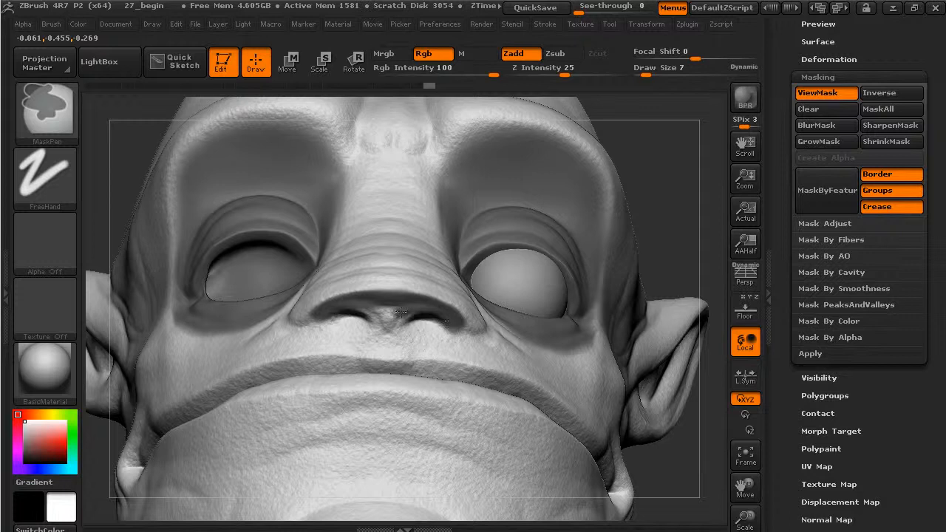
Mask the lower lip from its centre out to the mouth corner on the character's left side
left_click_drag(675, 185, 502, 372)
key("ctrl")
mouse_move(436, 398)
left_mouse_down("ctrl")
mouse_move(405, 392)
mouse_move(467, 382)
mouse_move(522, 389)
mouse_move(481, 376)
left_mouse_up("ctrl")
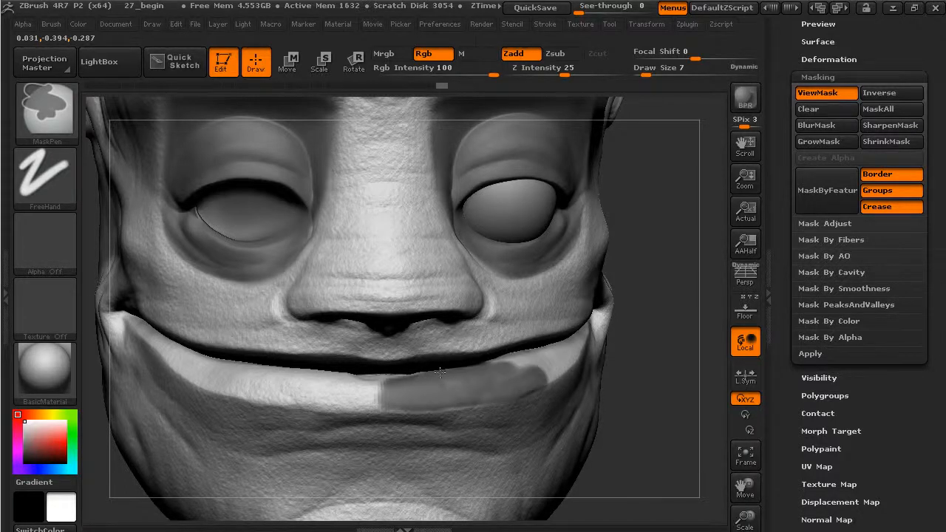
left_click_drag(643, 412, 703, 312)
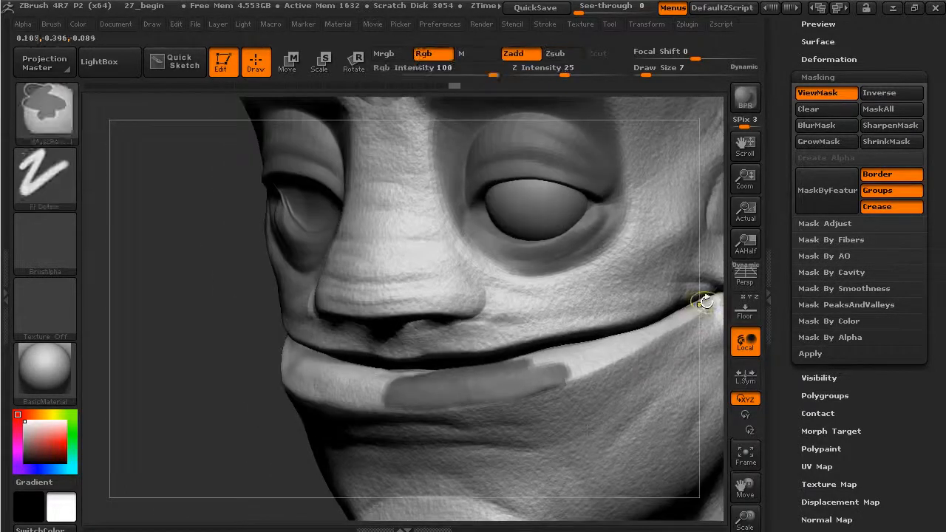
right_click_drag(701, 302, 689, 303, "ctrl")
left_click_drag(240, 394, 167, 394, "alt")
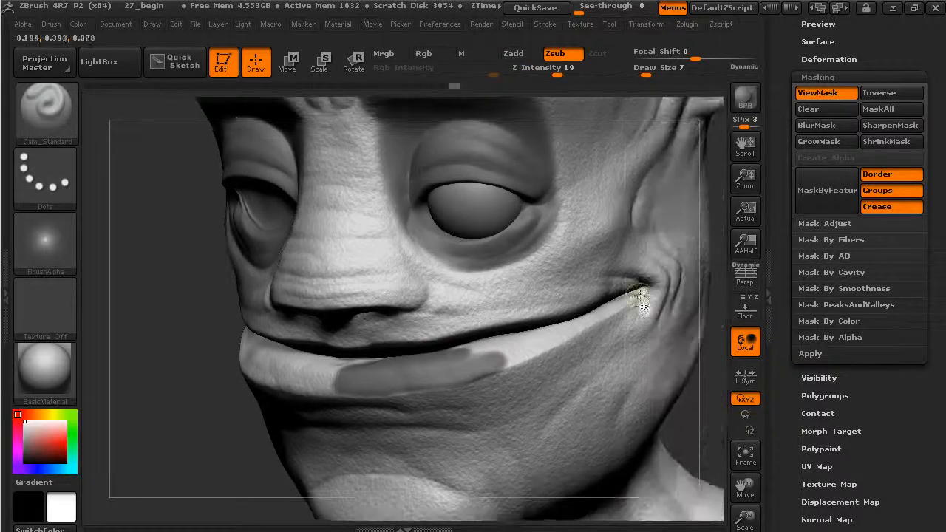
key("ctrl")
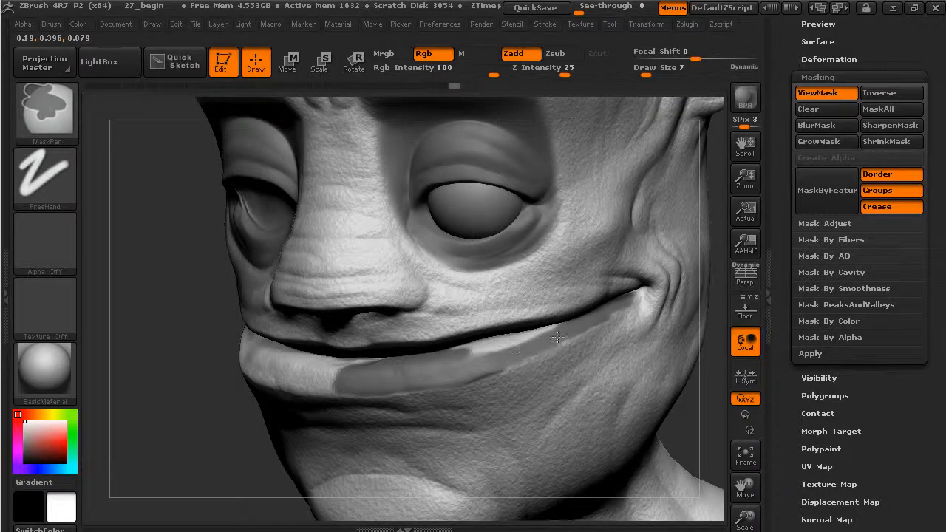
left_click_drag(636, 295, 640, 292, "ctrl")
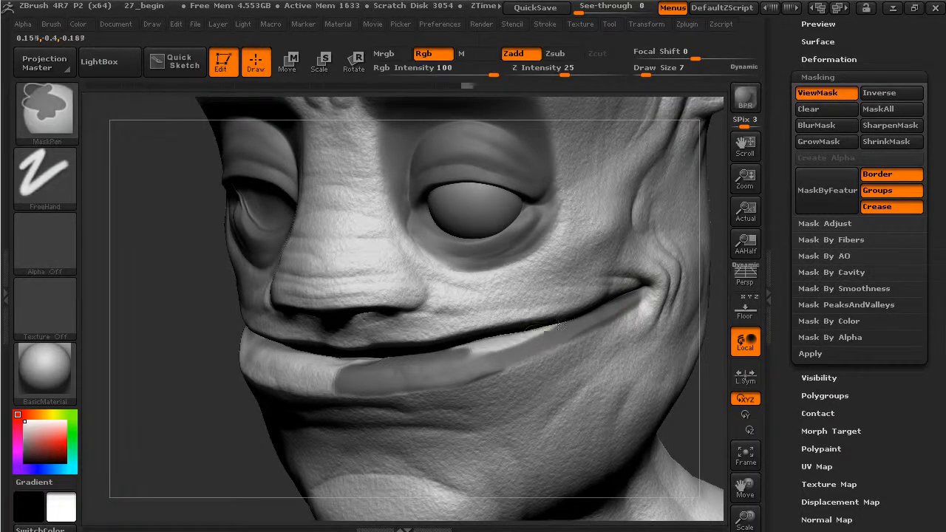
left_click_drag(559, 327, 498, 342, "ctrl")
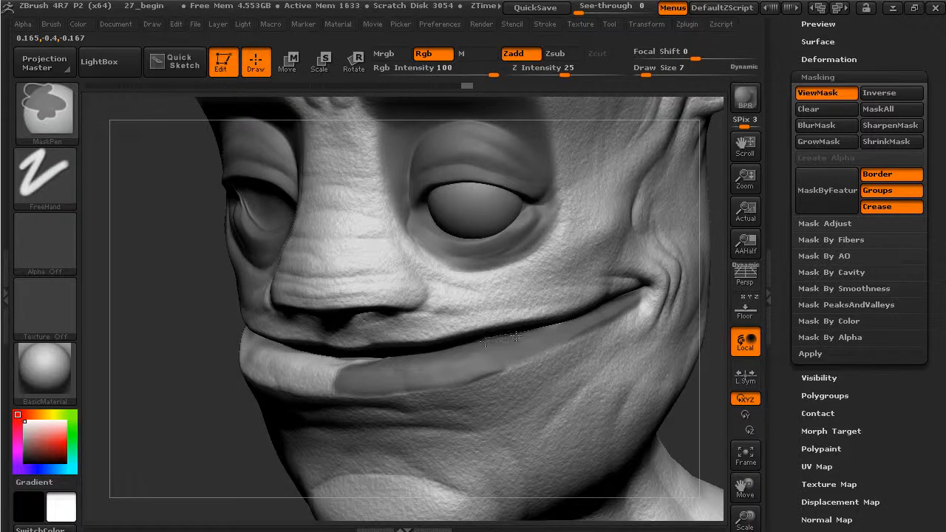
Mask the rest of the lower lip from the character's right mouth corner to the centre
left_click_drag(154, 424, 221, 377)
left_click_drag(218, 281, 206, 280, "ctrl+alt")
left_click_drag(265, 313, 377, 374, "ctrl")
left_click_drag(322, 352, 479, 375, "ctrl")
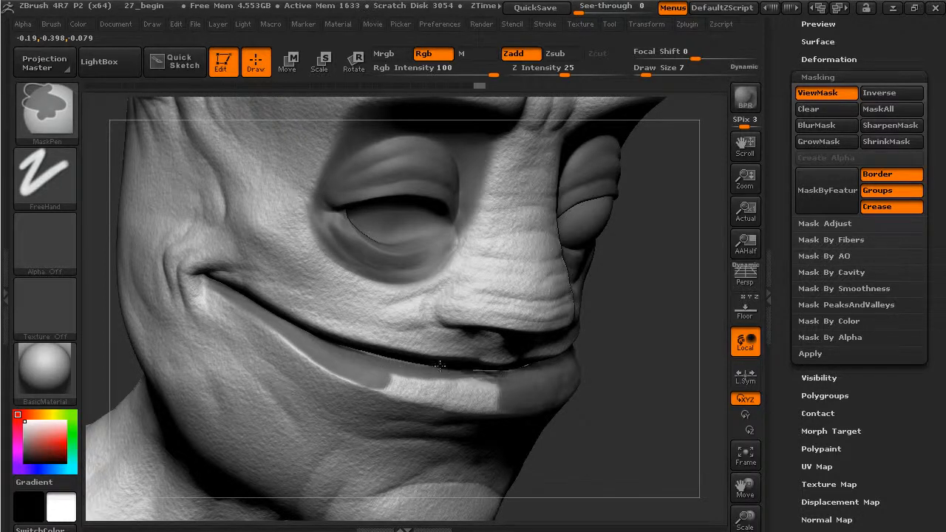
left_click_drag(398, 381, 518, 403, "ctrl")
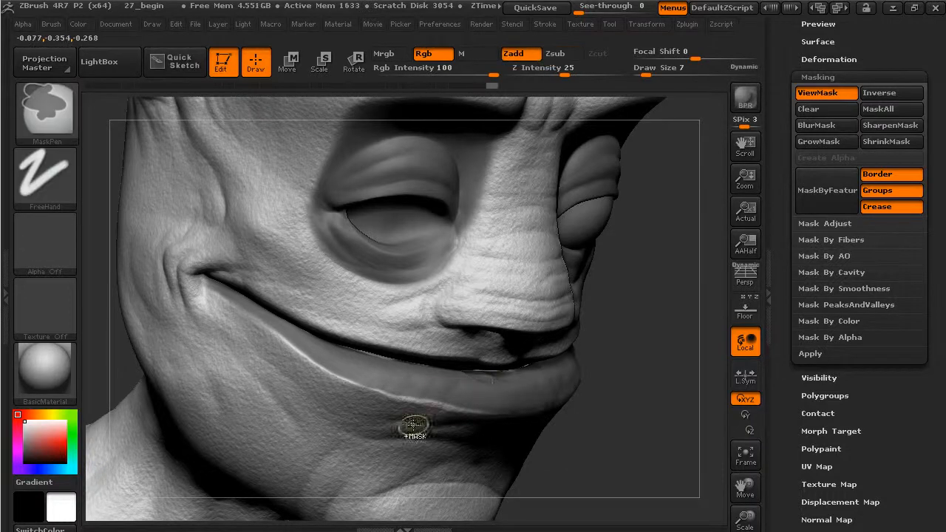
Complete the lip mask along the mouth line on the underside of the face
left_click_drag(638, 395, 545, 302)
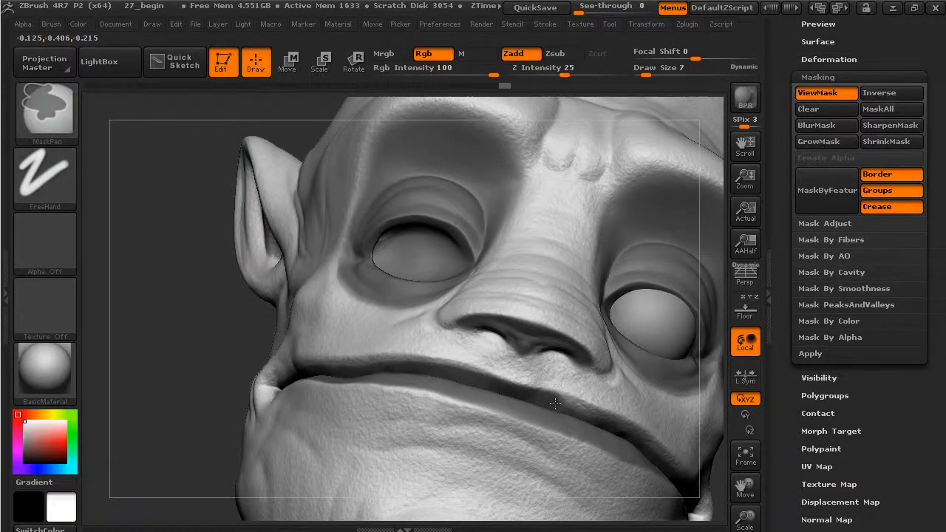
left_click_drag(549, 401, 592, 415)
left_click_drag(653, 452, 671, 480, "ctrl")
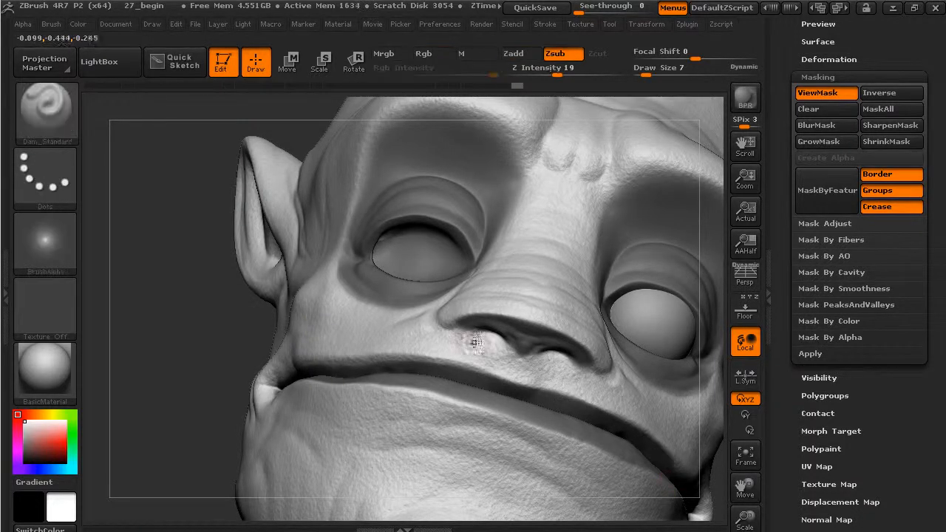
Hide the mask display and examine the head's surface without the mask shading
left_click_drag(184, 321, 196, 399)
left_click_drag(675, 439, 656, 371, "alt")
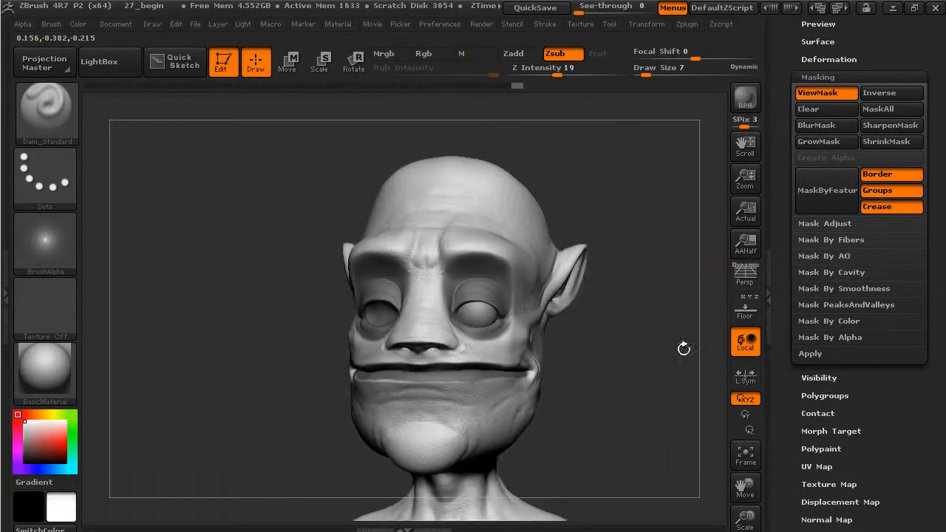
left_click_drag(657, 239, 468, 170, "alt")
key("ctrl+h")
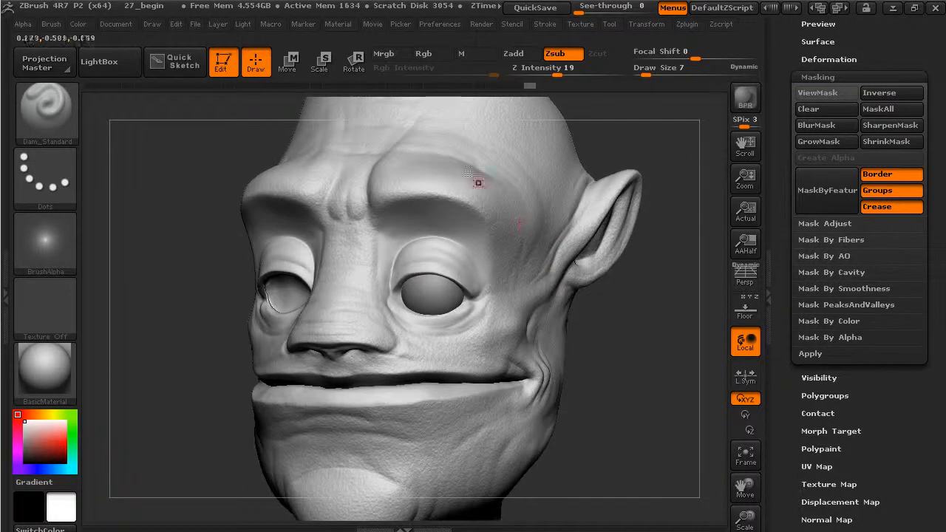
Mask the inner surfaces of both ears, leaving the outer rims unmasked
left_click_drag(690, 389, 436, 229)
left_click_drag(618, 289, 577, 399)
left_click_drag(657, 334, 598, 355, "alt")
mouse_move(548, 245)
left_mouse_down("ctrl")
mouse_move(523, 263)
mouse_move(583, 184)
mouse_move(604, 187)
mouse_move(587, 240)
mouse_move(546, 281)
mouse_move(509, 278)
mouse_move(588, 196)
left_mouse_up("ctrl")
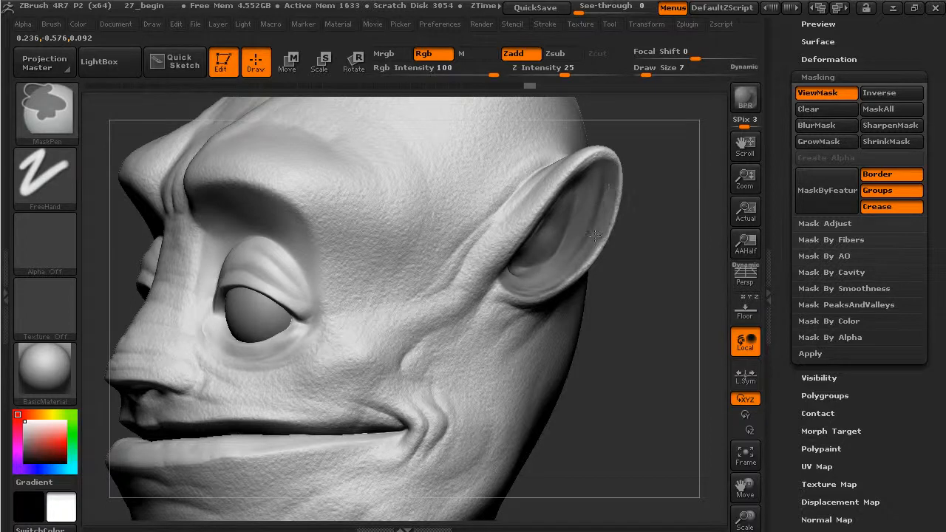
left_click_drag(506, 281, 508, 278, "ctrl")
left_click_drag(637, 347, 842, 341)
left_click_drag(256, 354, 319, 320)
mouse_move(468, 273)
left_mouse_down("ctrl")
mouse_move(405, 186)
mouse_move(417, 194)
mouse_move(384, 206)
mouse_move(403, 258)
mouse_move(447, 296)
mouse_move(484, 290)
mouse_move(413, 231)
left_mouse_up("ctrl")
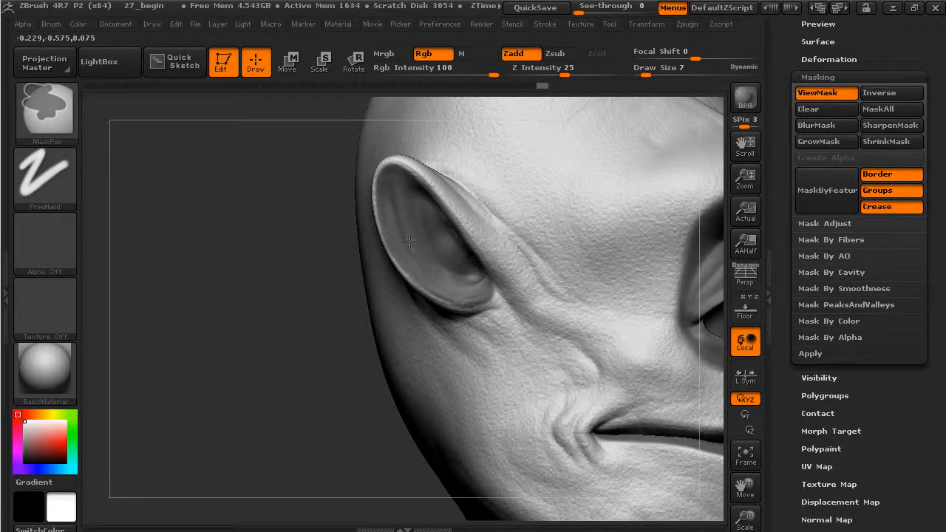
Turn off the mask display while keeping the mask on the head
left_click_drag(373, 355, 650, 378, "alt")
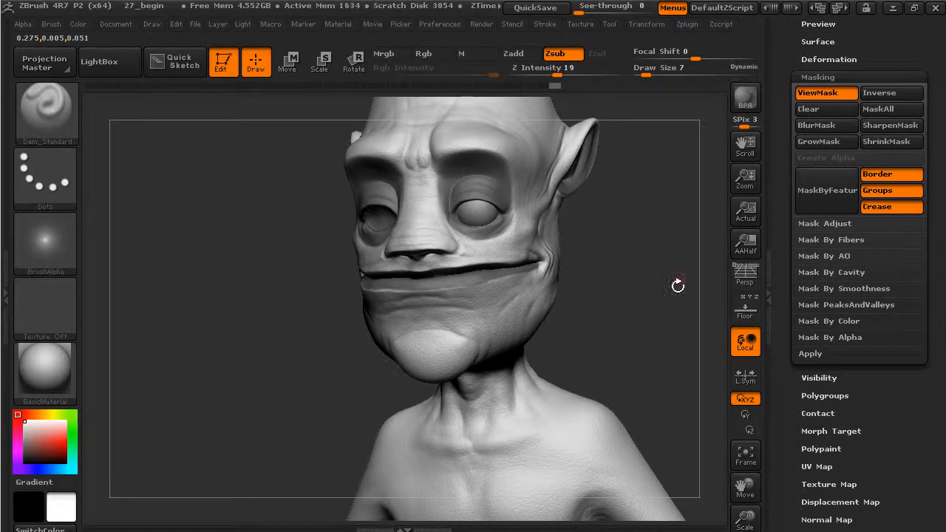
left_click_drag(698, 306, 645, 341)
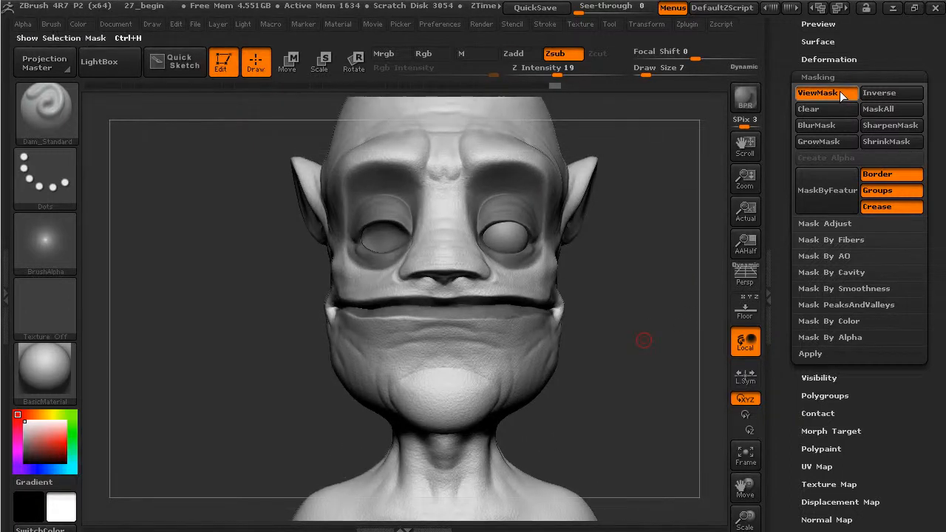
left_click(841, 90)
Toggle the surface noise preview off and on to compare, and apply the noise to the mesh
left_click_drag(797, 37, 797, 195)
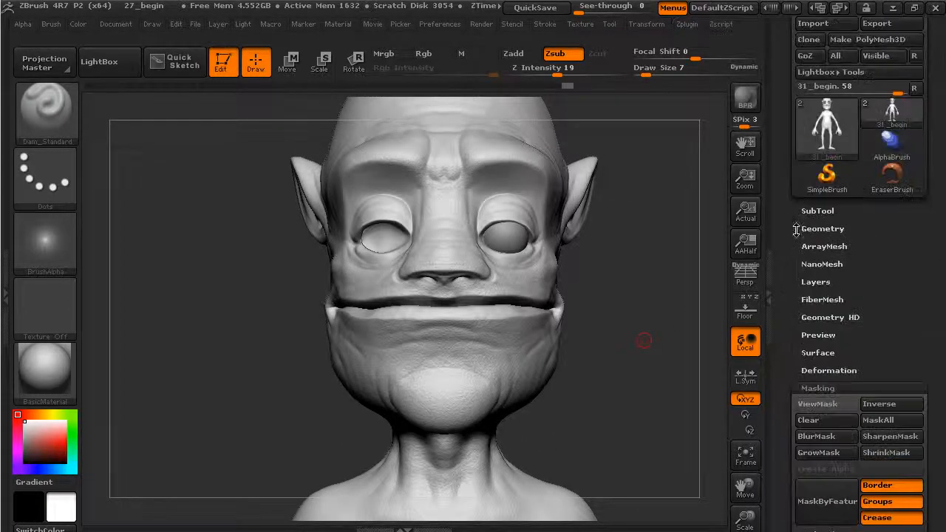
left_click(850, 387)
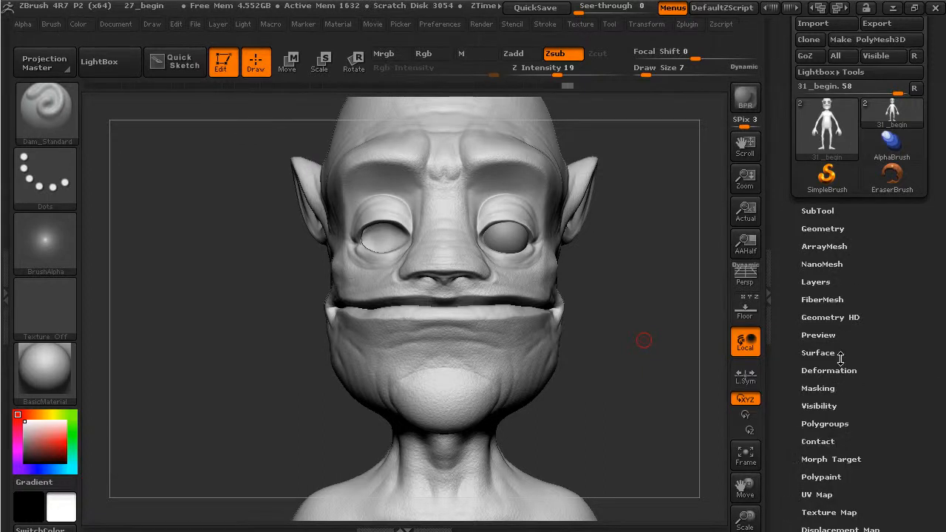
left_click(840, 352)
left_click_drag(632, 301, 625, 318)
left_click(818, 371)
left_click(821, 370)
left_click_drag(609, 332, 628, 330)
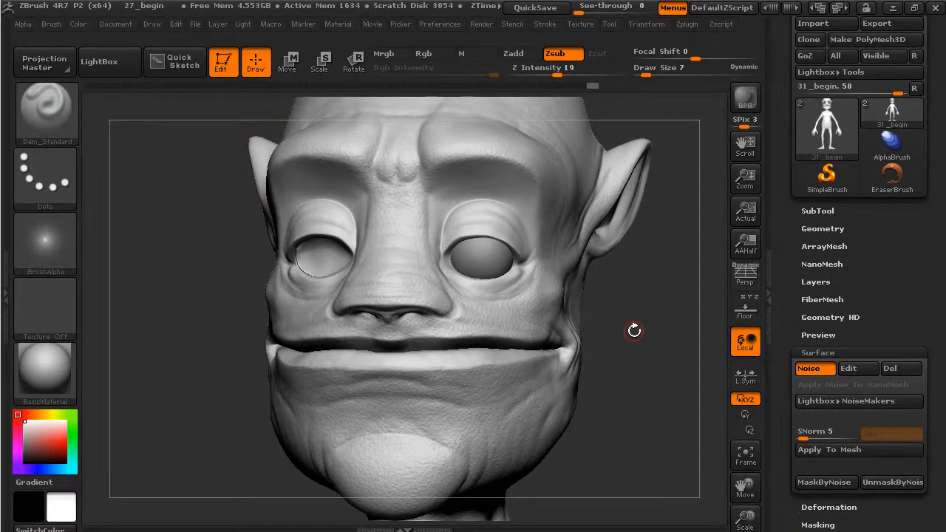
left_click(816, 452)
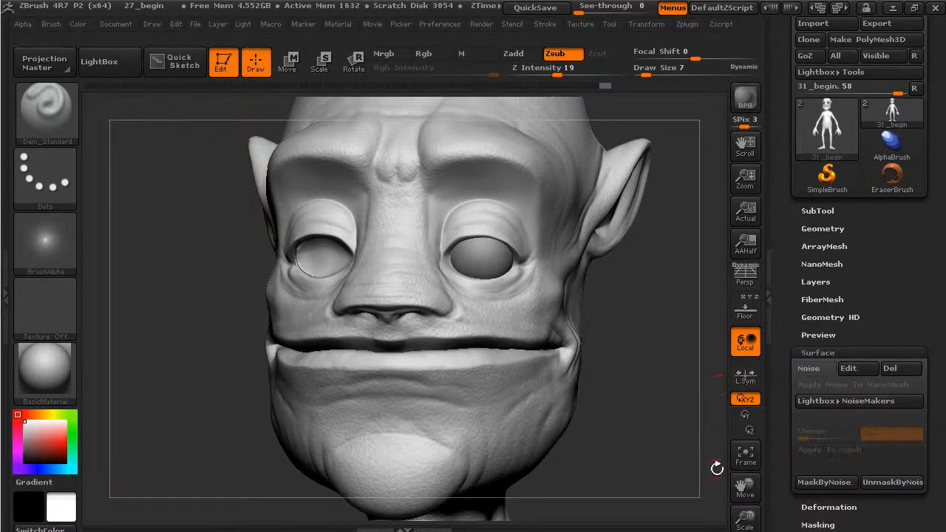
Examine the head's surface detail around the forehead, brow, nose and ear
left_click_drag(676, 370, 644, 404)
left_click_drag(640, 354, 673, 352, "alt")
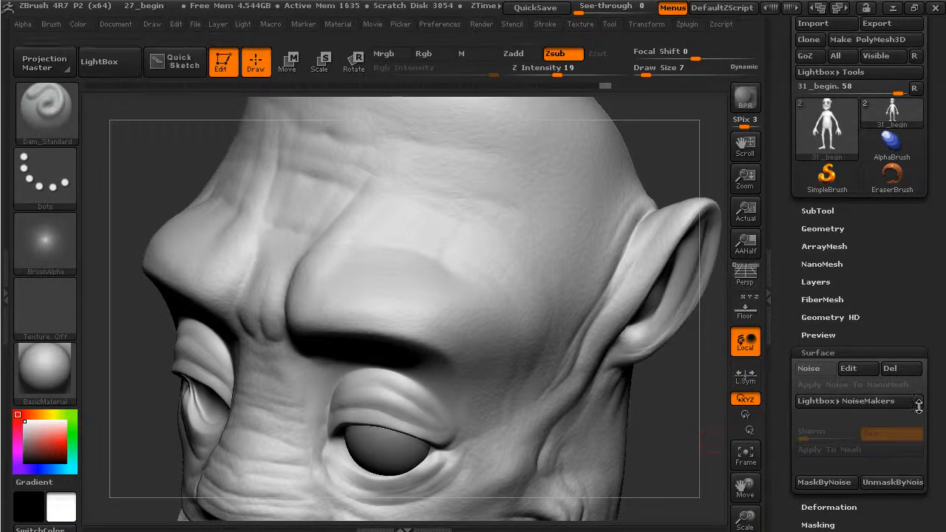
left_click(833, 365)
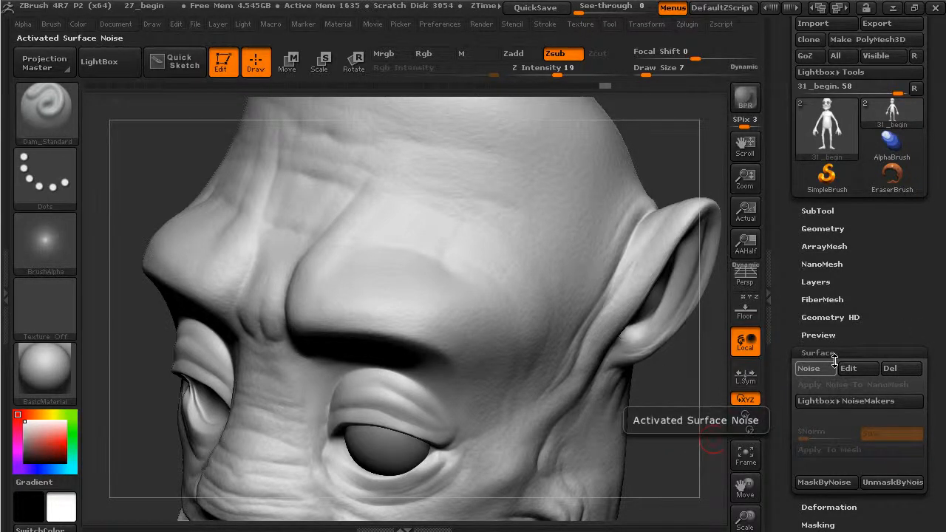
left_click_drag(664, 443, 674, 425)
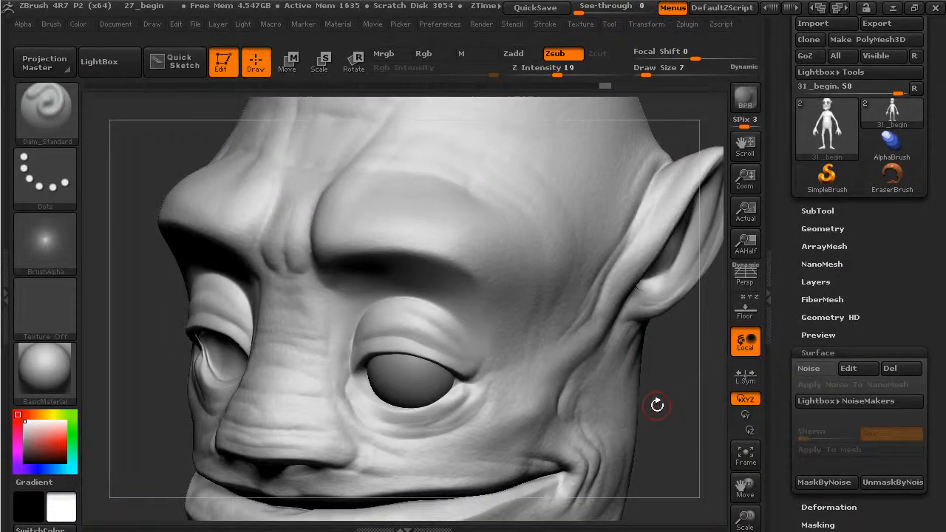
left_click_drag(679, 421, 551, 415, "alt")
left_click_drag(607, 350, 619, 324)
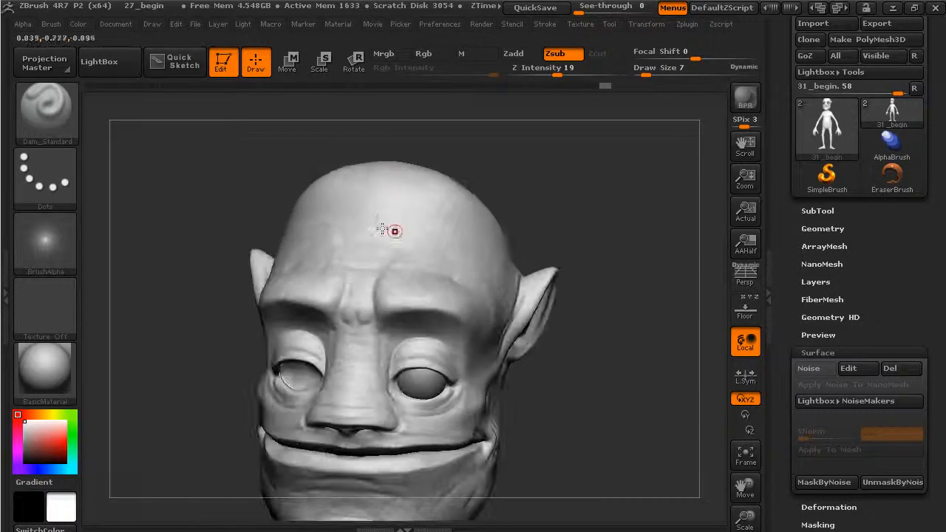
Look through the NoiseMakers library and return to the full view of the character
left_click_drag(611, 472, 754, 413)
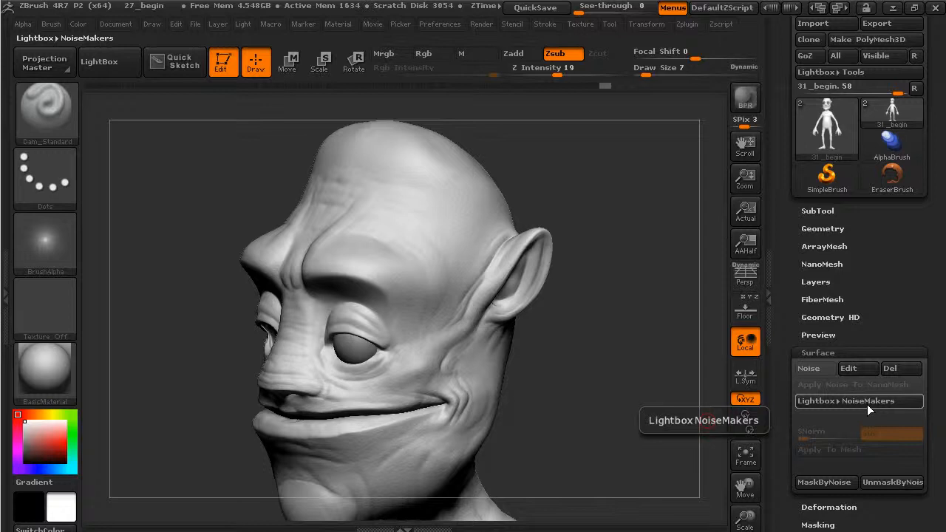
left_click(867, 402)
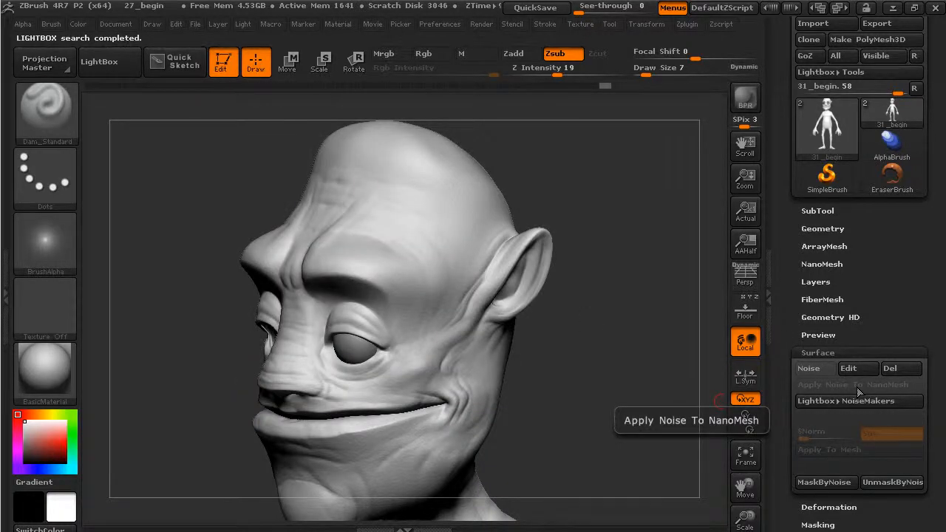
left_click_drag(580, 353, 648, 351)
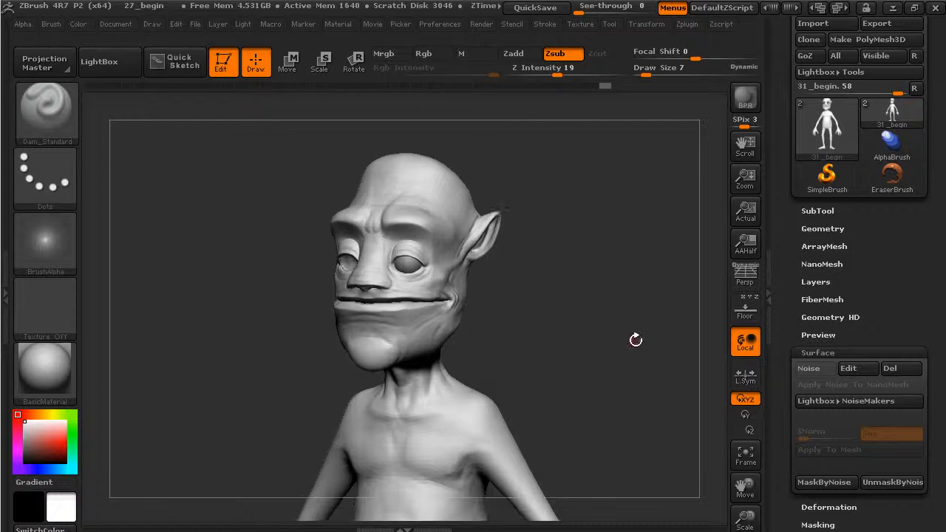